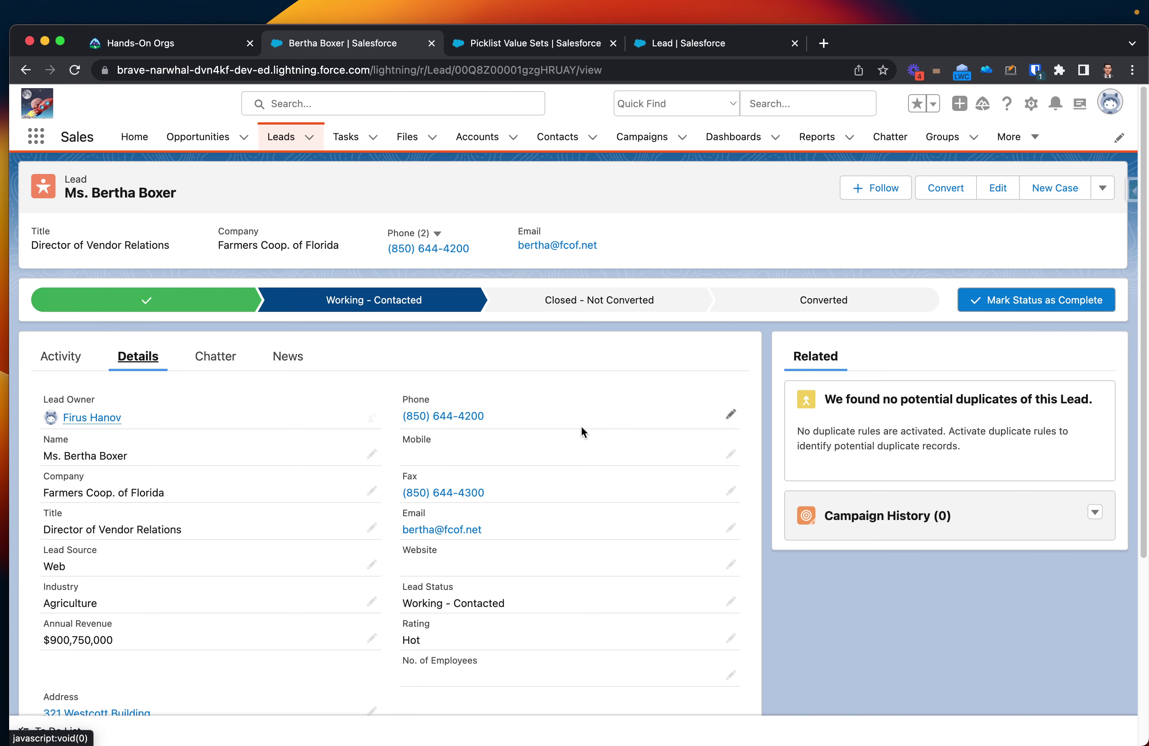
- Open Setup and go to the Picklist Value Sets page by searching for "pickli"
{"action": "left_click", "coordinate": [1031, 104]}
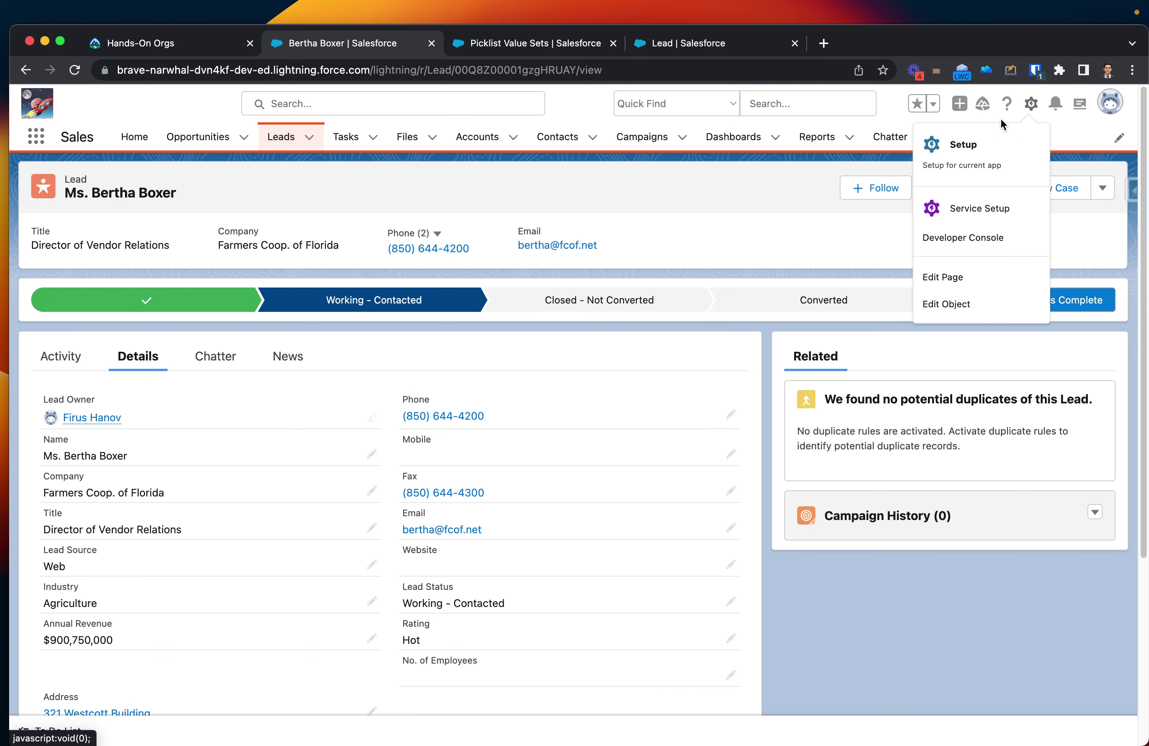
{"action": "left_click", "coordinate": [962, 145]}
{"action": "middle_click", "coordinate": [666, 44]}
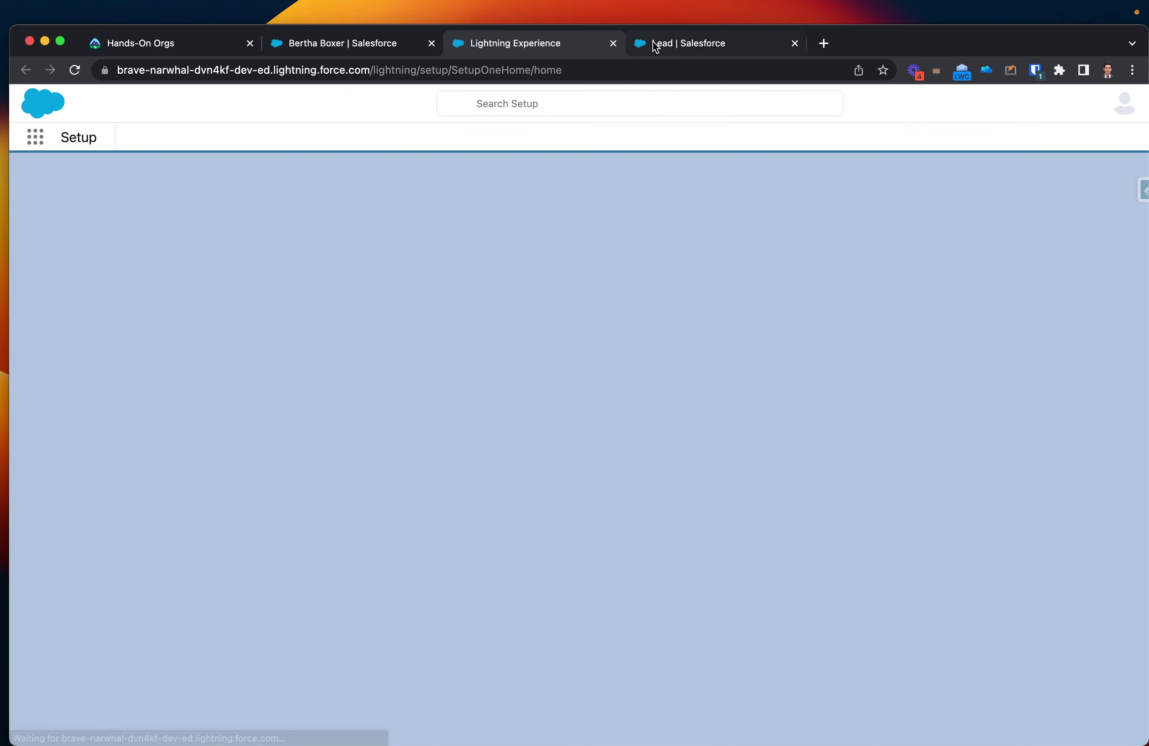
{"action": "left_click", "coordinate": [87, 189]}
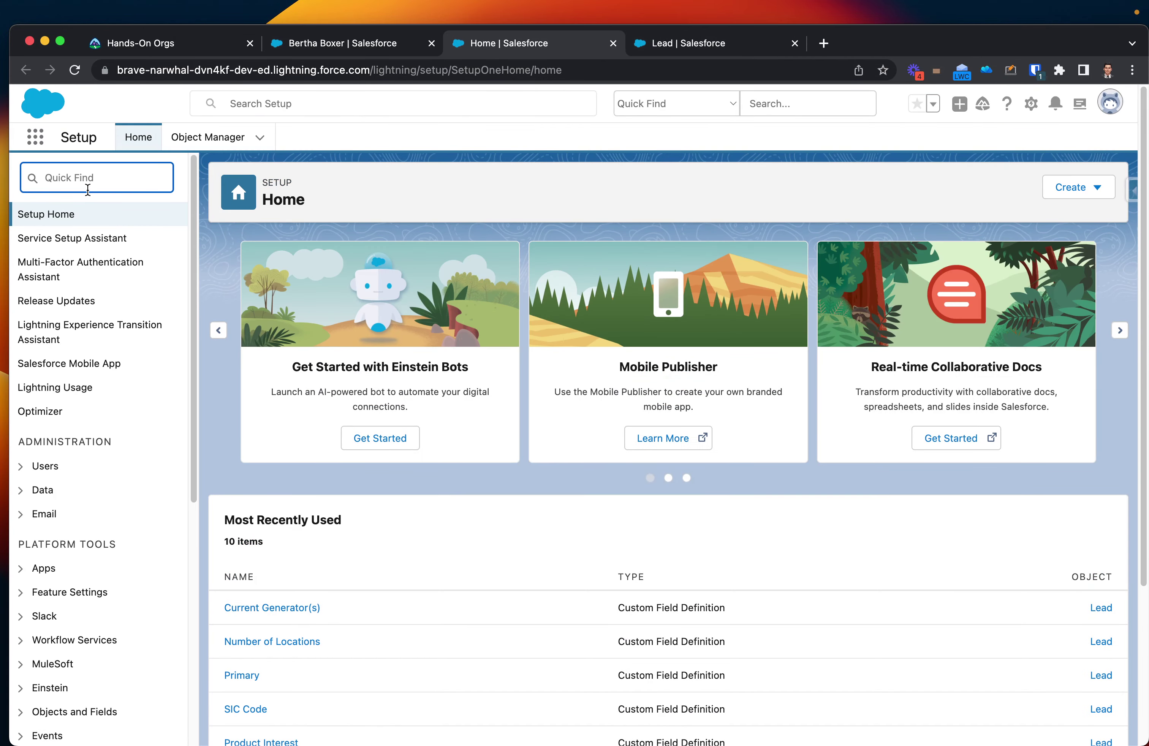
{"action": "type", "text": "pickli"}
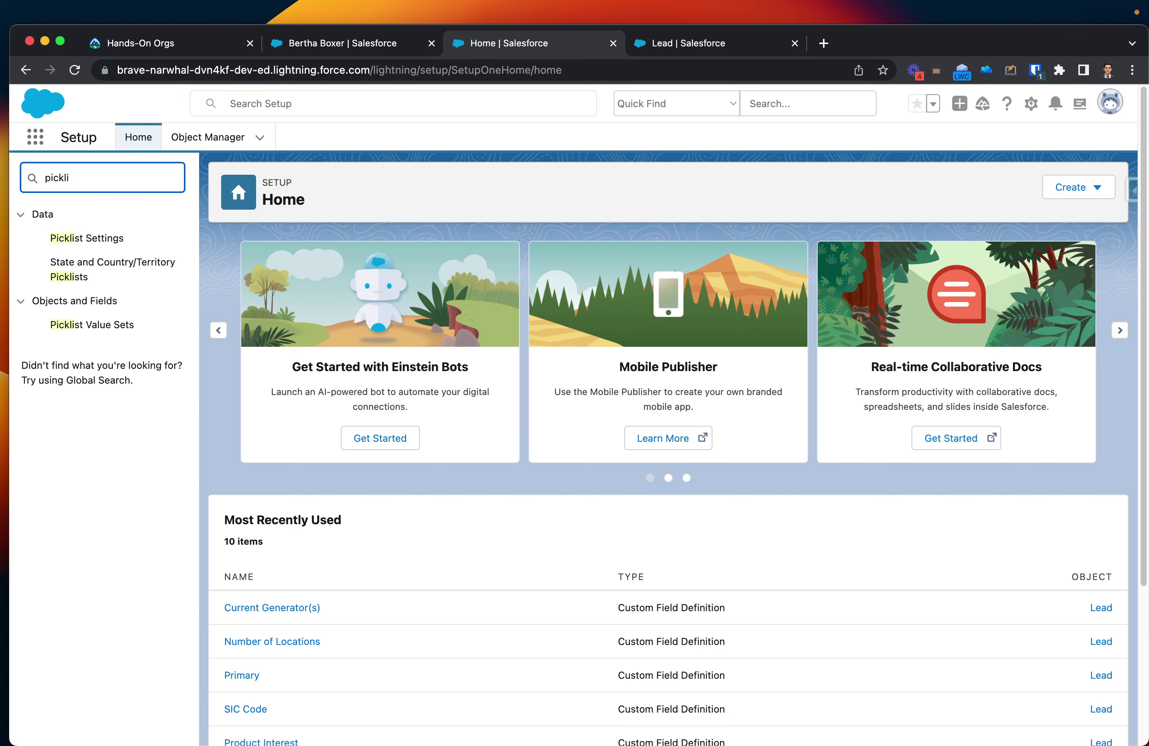
{"action": "left_click", "coordinate": [106, 330]}
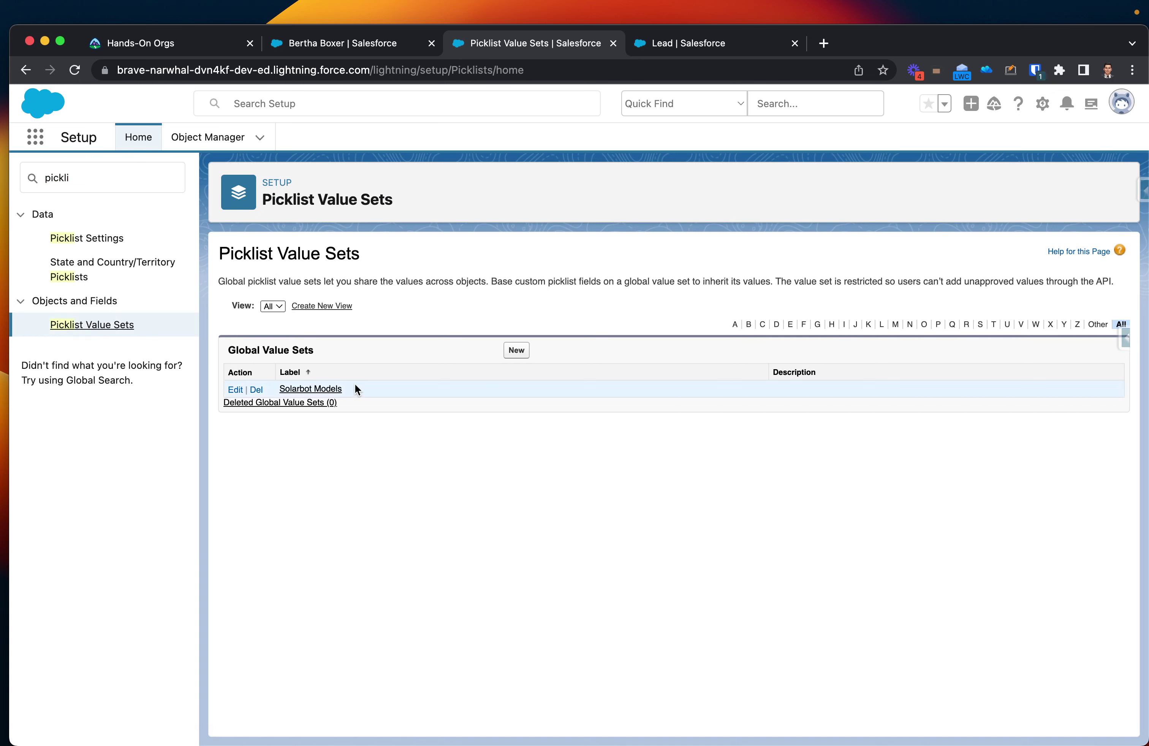
- Start a new global value set with the label and name Status
{"action": "left_click", "coordinate": [517, 351]}
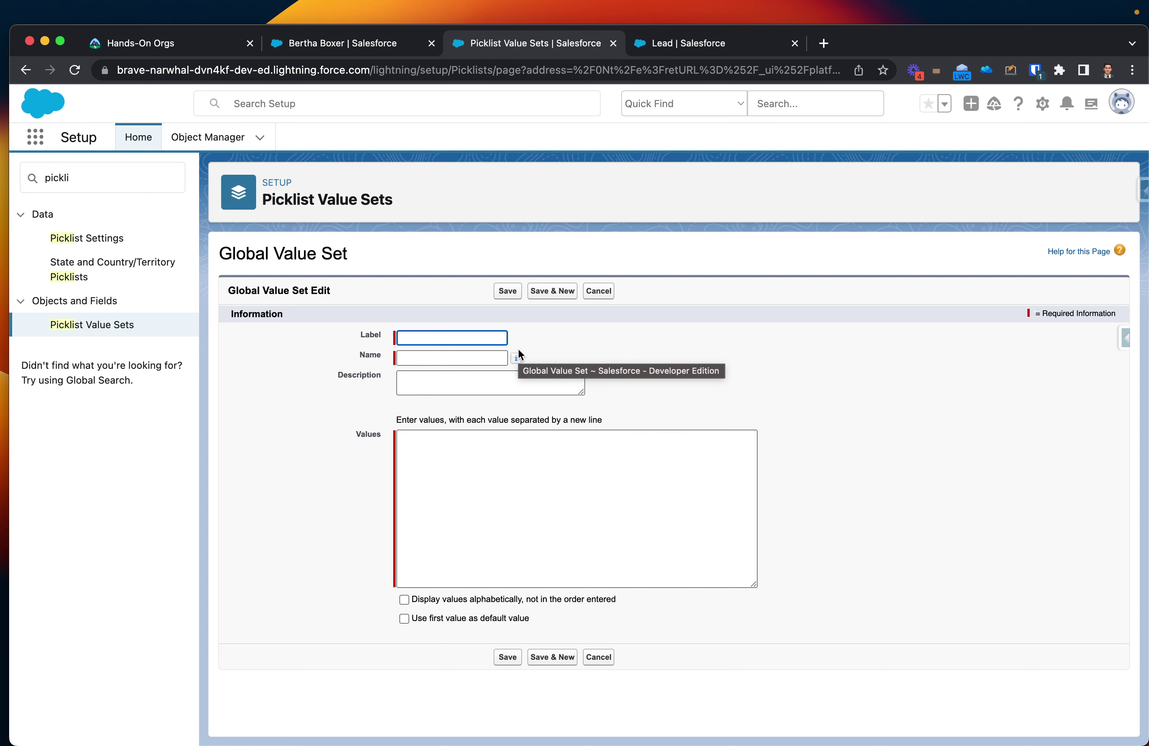
{"action": "type", "text": "S"}
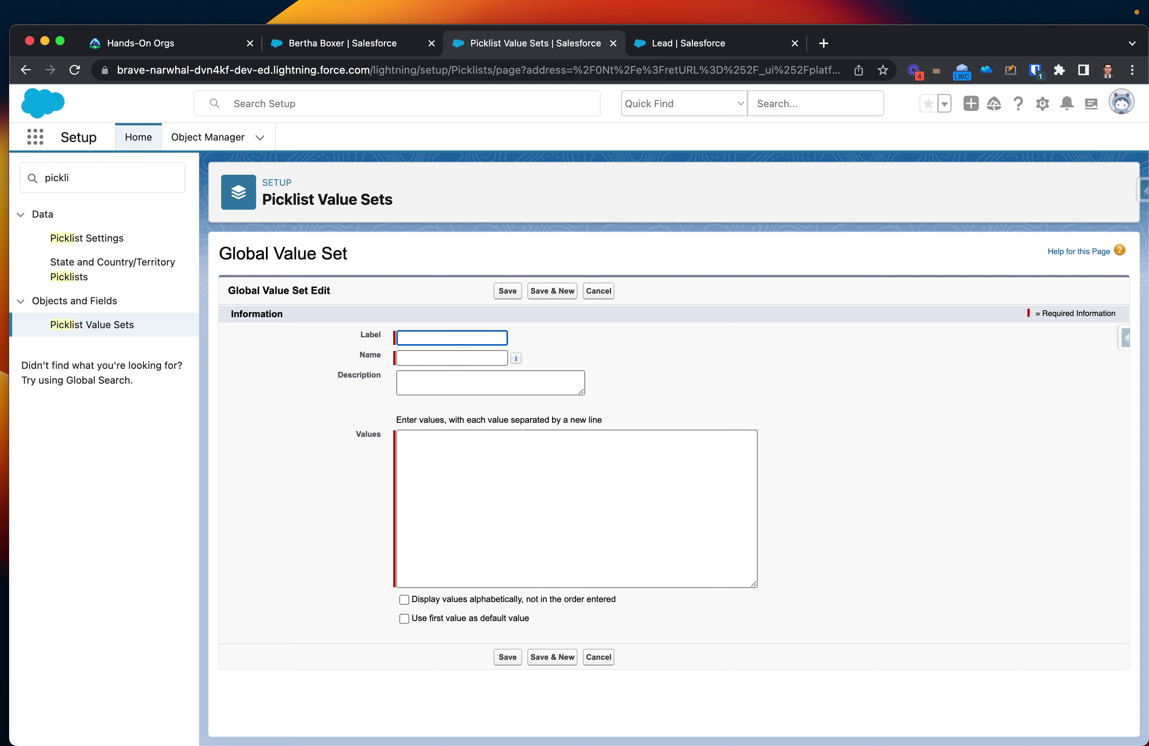
{"action": "type", "text": "Status"}
{"action": "left_click", "coordinate": [468, 357]}
{"action": "left_click", "coordinate": [472, 382]}
{"action": "left_click", "coordinate": [478, 459]}
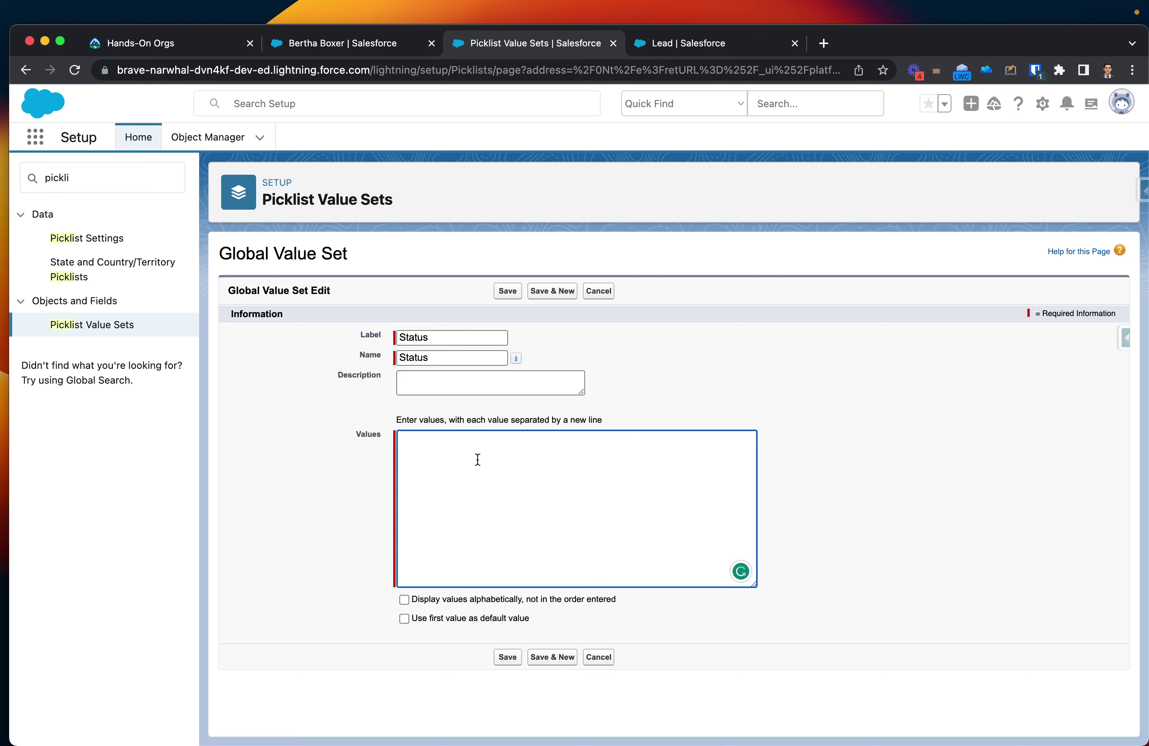
- Enter the values Good, Excellent, Bad and Terrible, display them alphabetically, and save the value set
{"action": "type", "text": "Good "}
{"action": "type", "text": "Excel"}
{"action": "type", "text": "lent "}
{"action": "type", "text": "Bad "}
{"action": "type", "text": "Terrible"}
{"action": "left_click", "coordinate": [405, 599]}
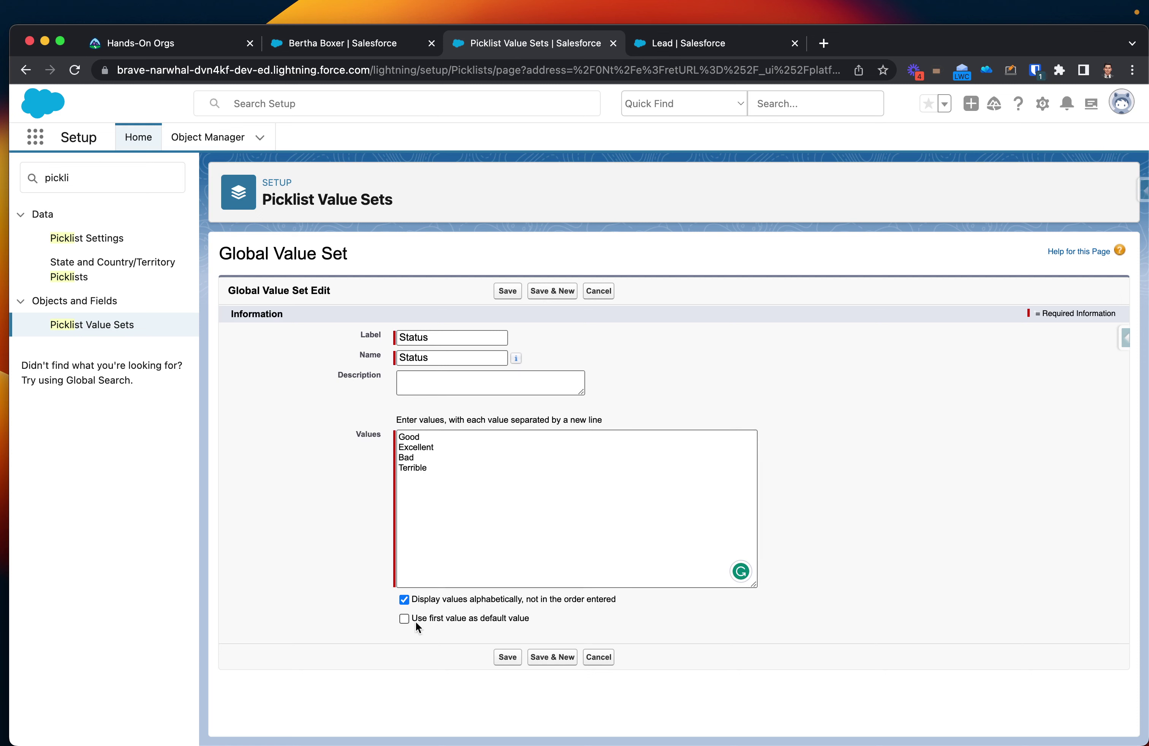
{"action": "left_click", "coordinate": [507, 658]}
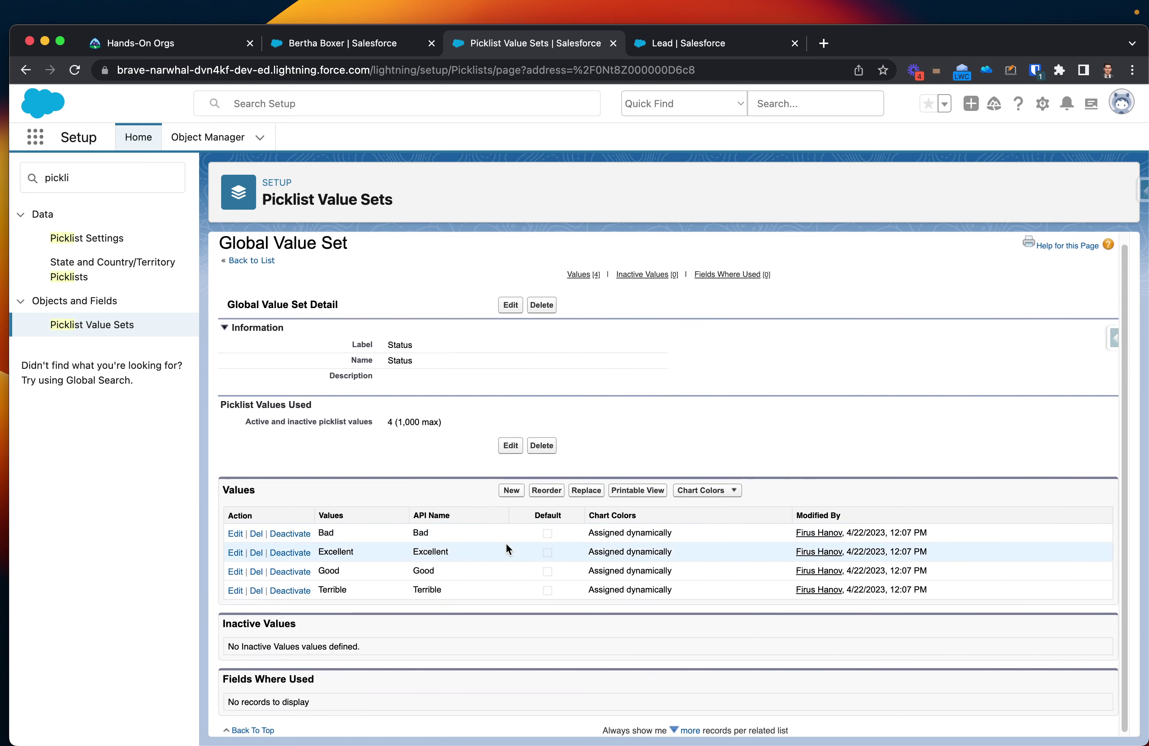
{"action": "left_click_drag", "start_coordinate": [364, 270], "coordinate": [232, 263]}
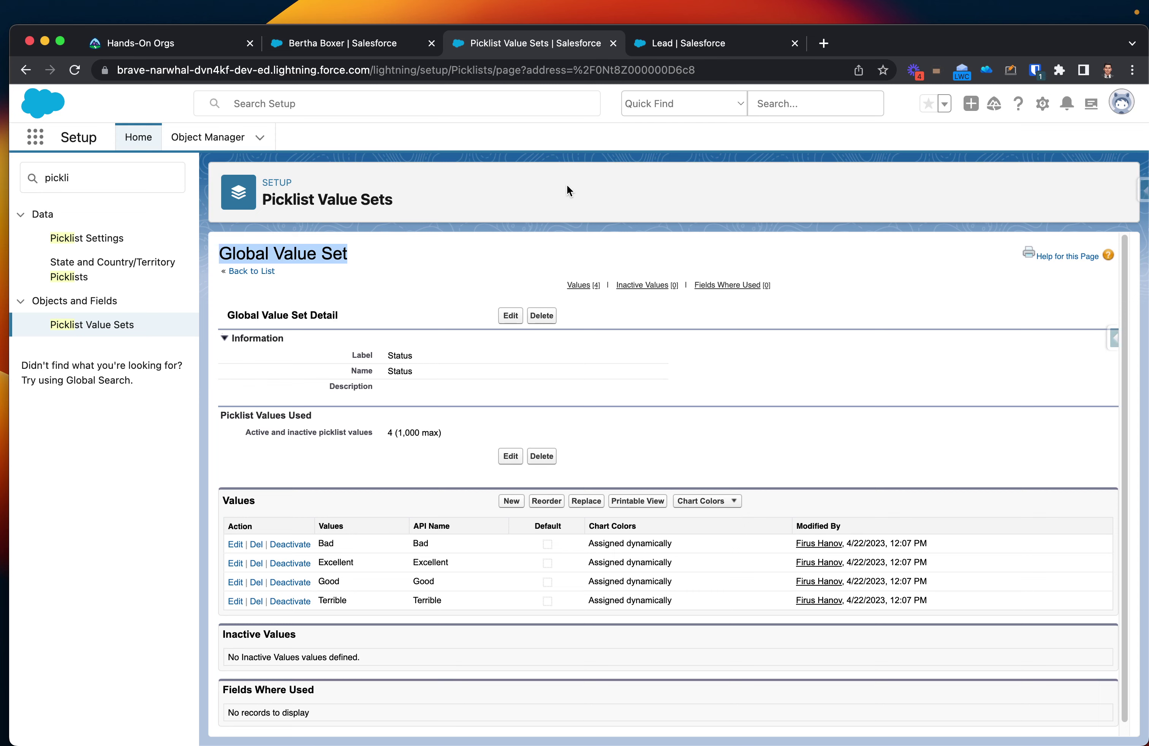
- Find the Lead object in the Object Manager and open its Fields & Relationships
{"action": "left_click", "coordinate": [203, 141]}
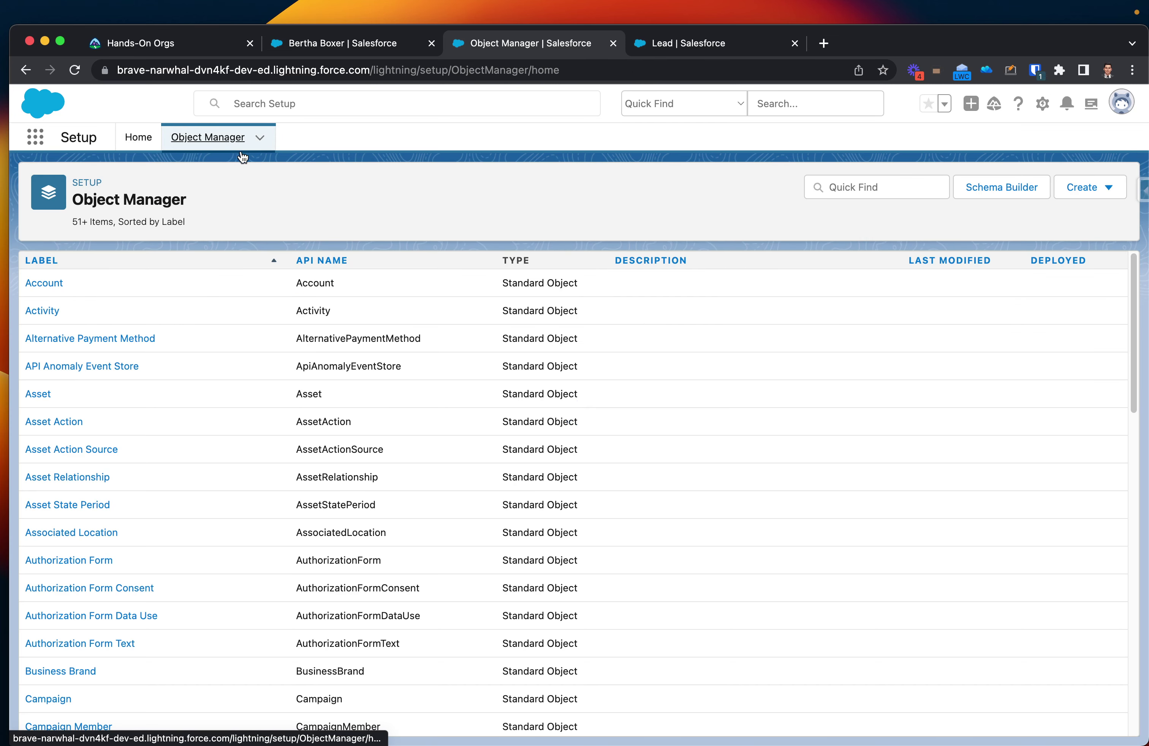
{"action": "left_click", "coordinate": [851, 188]}
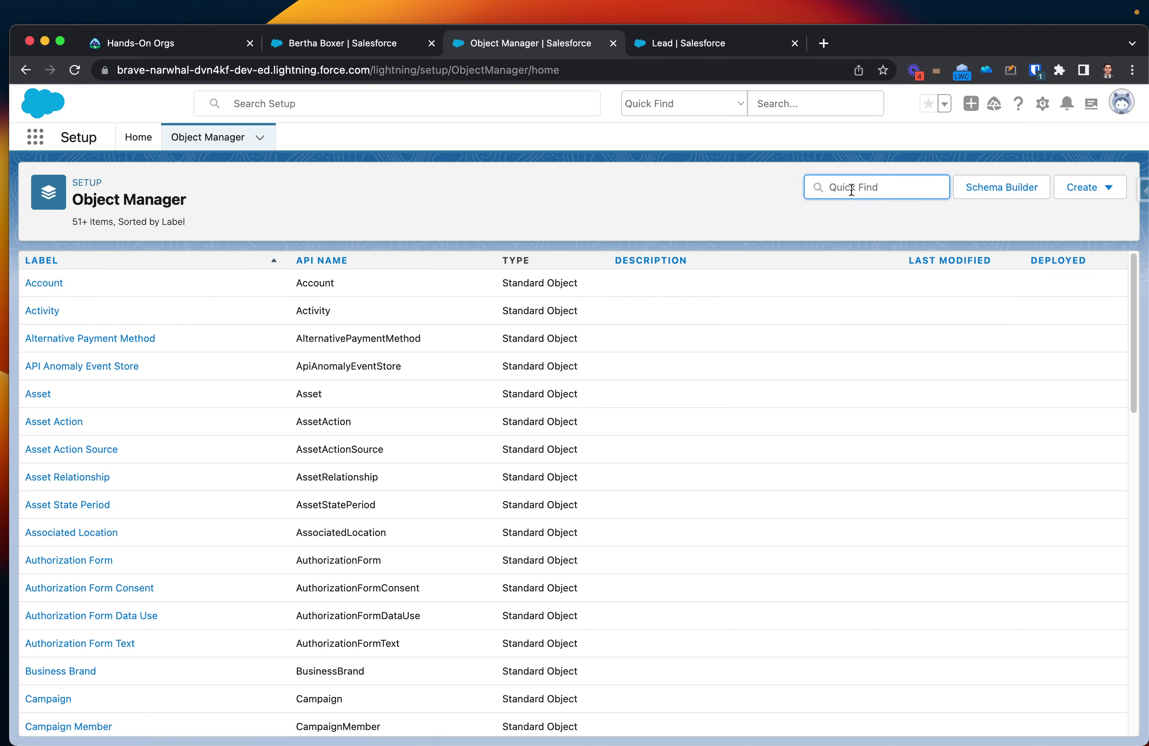
{"action": "type", "text": "lead"}
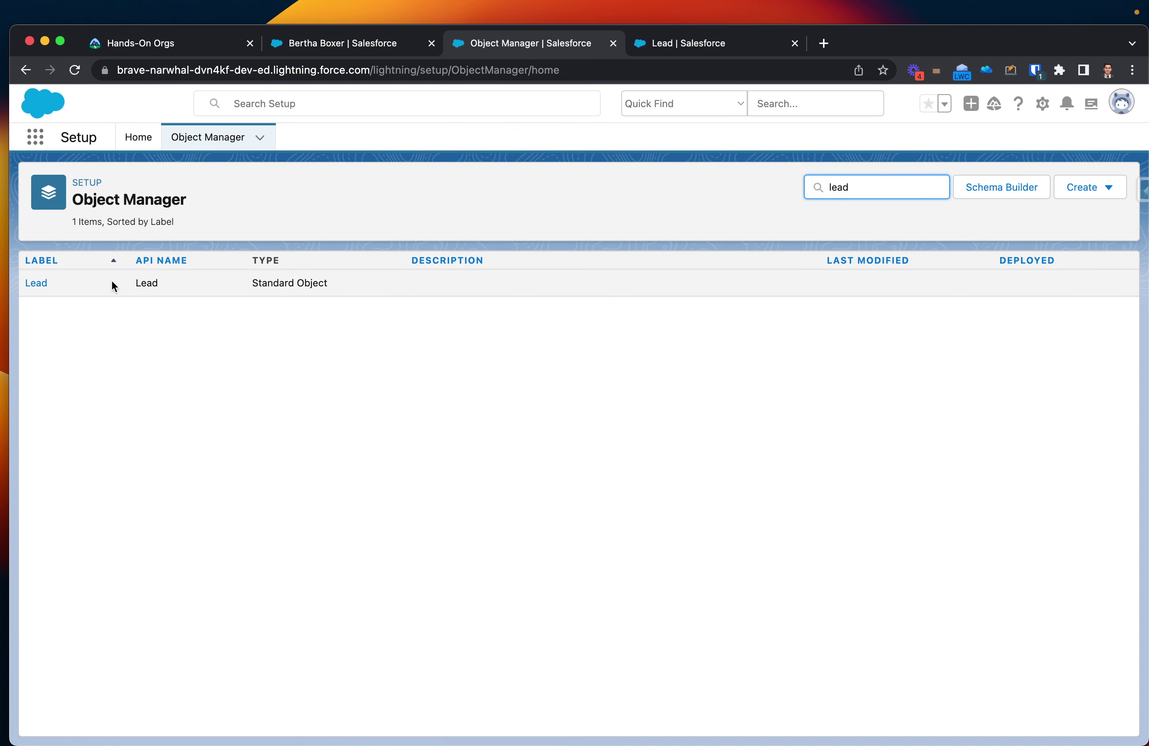
{"action": "left_click", "coordinate": [37, 285]}
{"action": "left_click", "coordinate": [90, 290]}
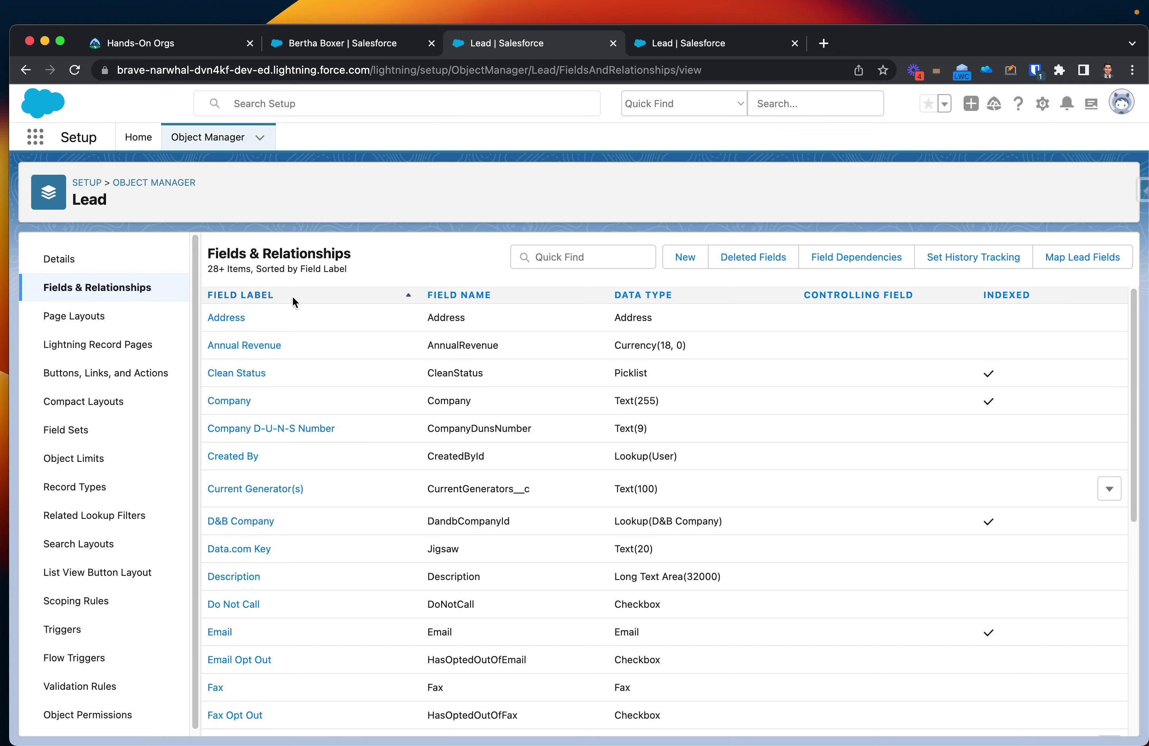
- Start a new custom field on Lead with the Picklist data type and continue to its details
{"action": "left_click", "coordinate": [677, 264]}
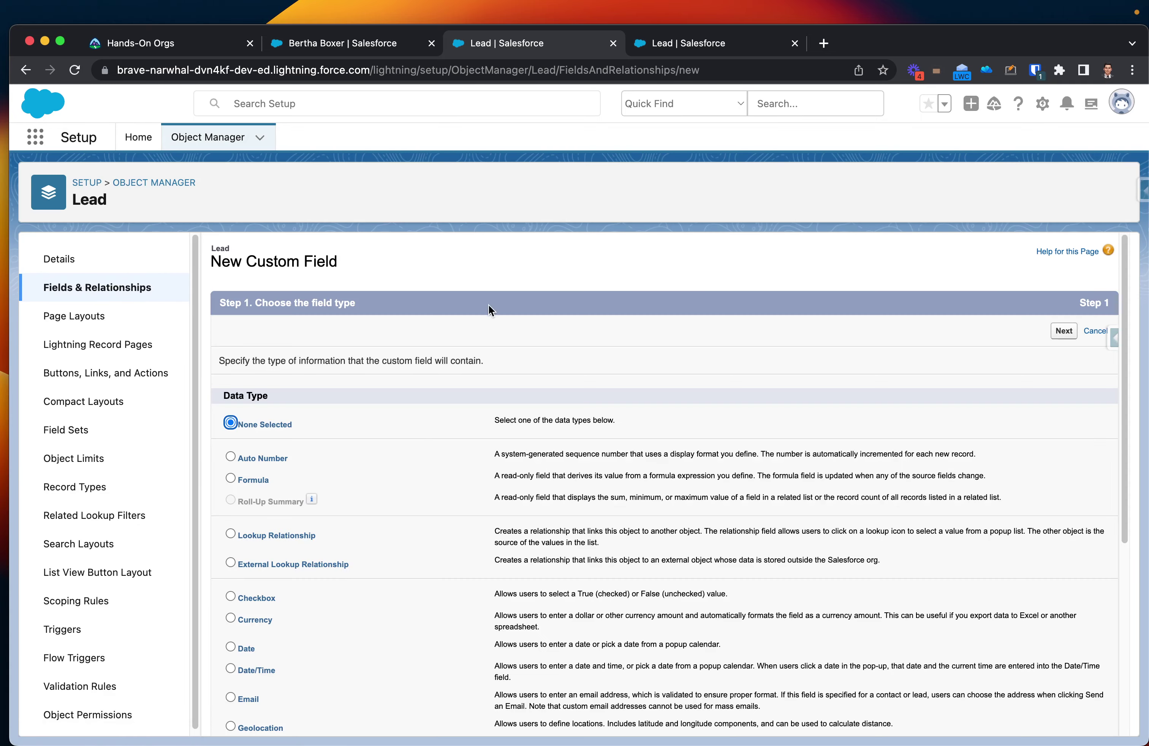
{"action": "scroll", "coordinate": [484, 315], "scroll_direction": "down", "scroll_amount": 2}
{"action": "scroll", "coordinate": [509, 391], "scroll_direction": "down", "scroll_amount": 2}
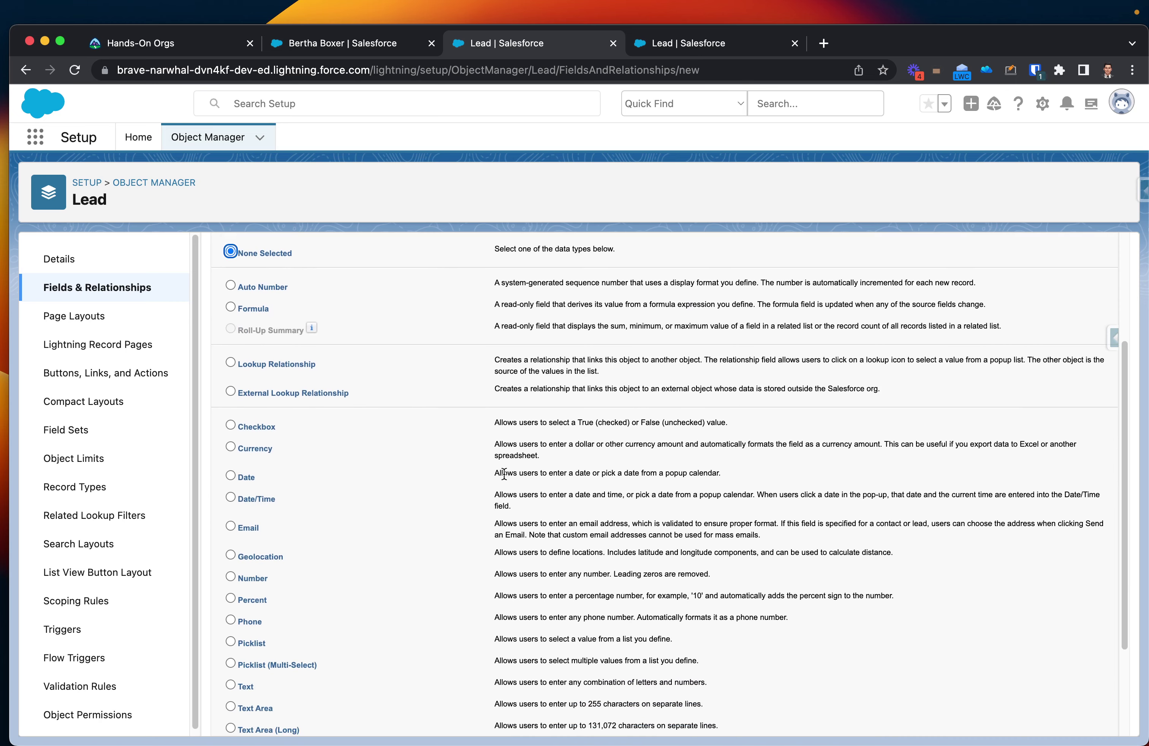
{"action": "left_click", "coordinate": [230, 611]}
{"action": "scroll", "coordinate": [706, 575], "scroll_direction": "down", "scroll_amount": 3}
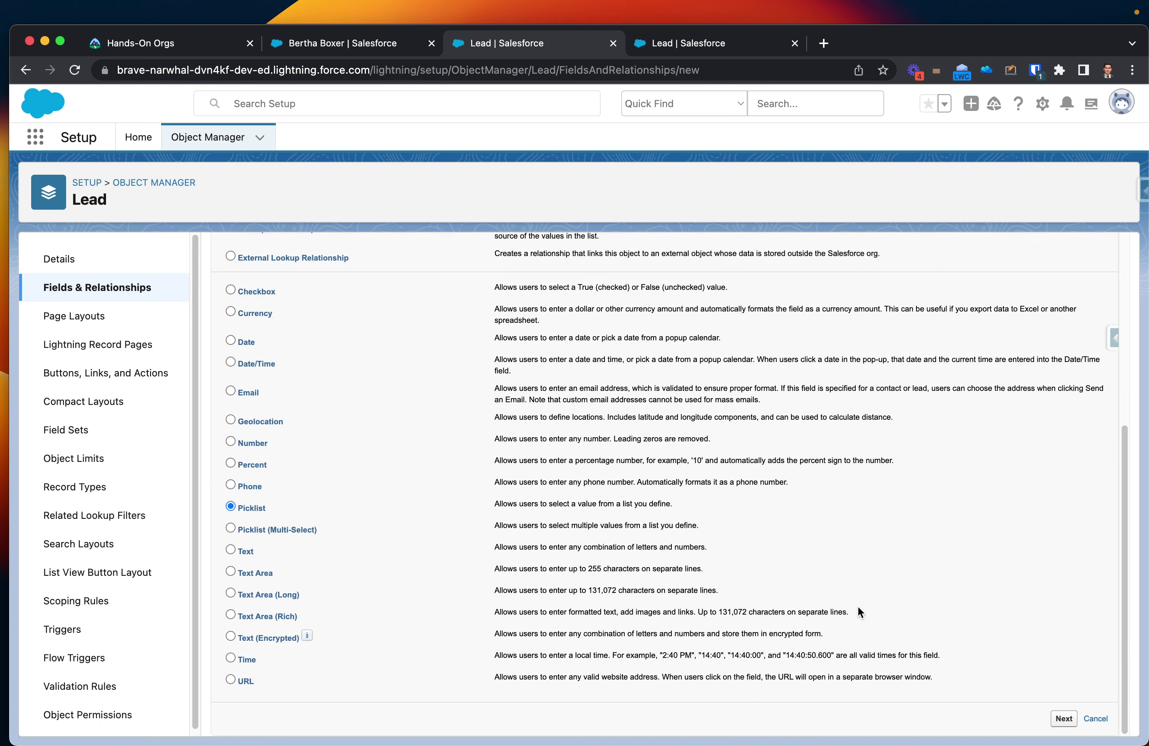
{"action": "left_click", "coordinate": [1062, 718]}
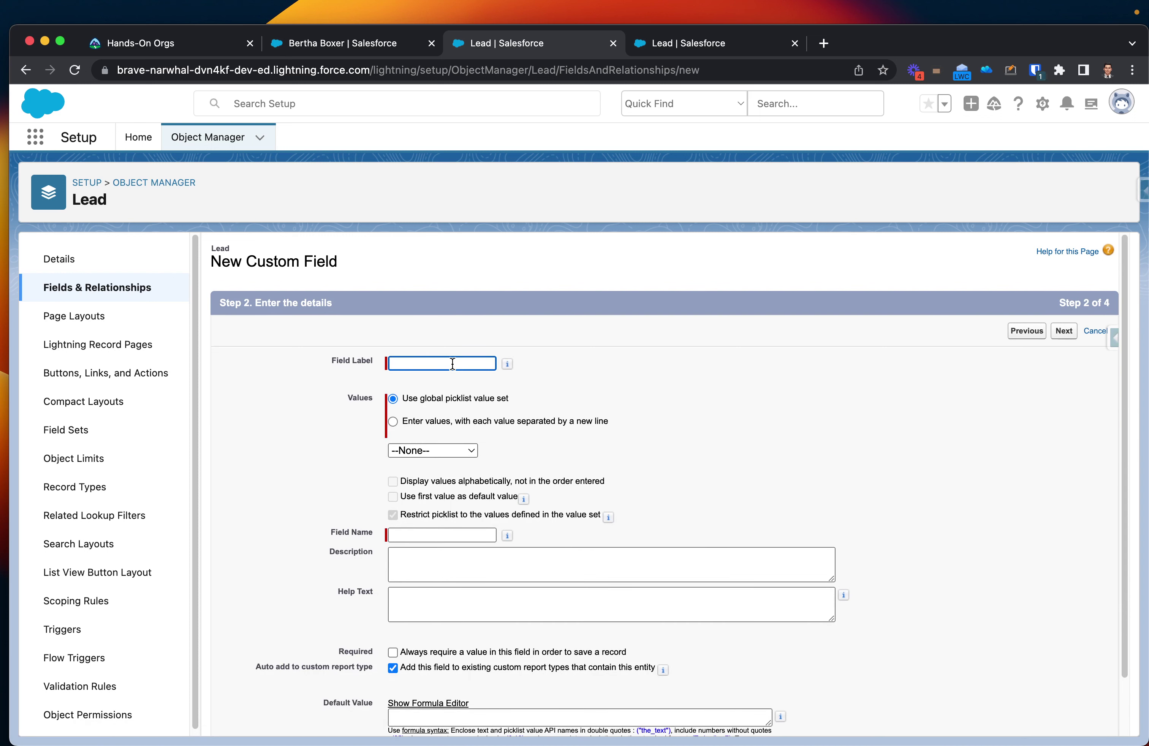
- Set the new picklist field's label to Grade
{"action": "type", "text": "Grade"}
{"action": "scroll", "coordinate": [463, 407], "scroll_direction": "up", "scroll_amount": 5}
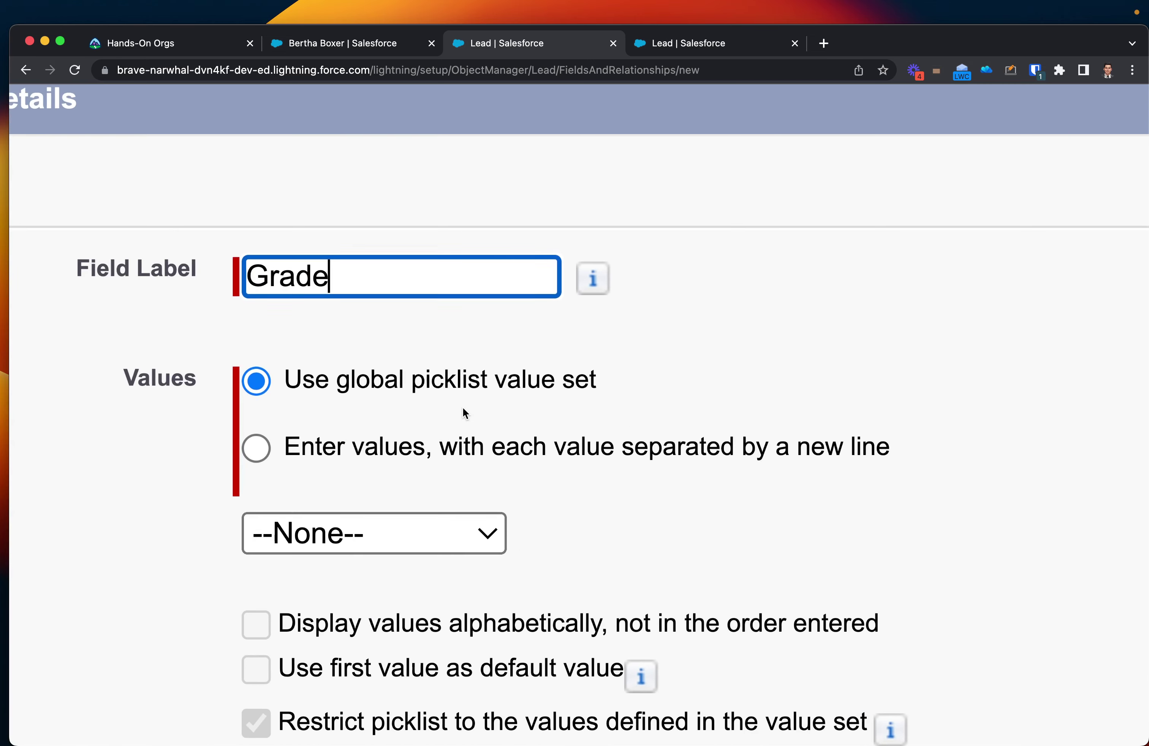
{"action": "scroll", "coordinate": [463, 410], "scroll_direction": "down", "scroll_amount": 1}
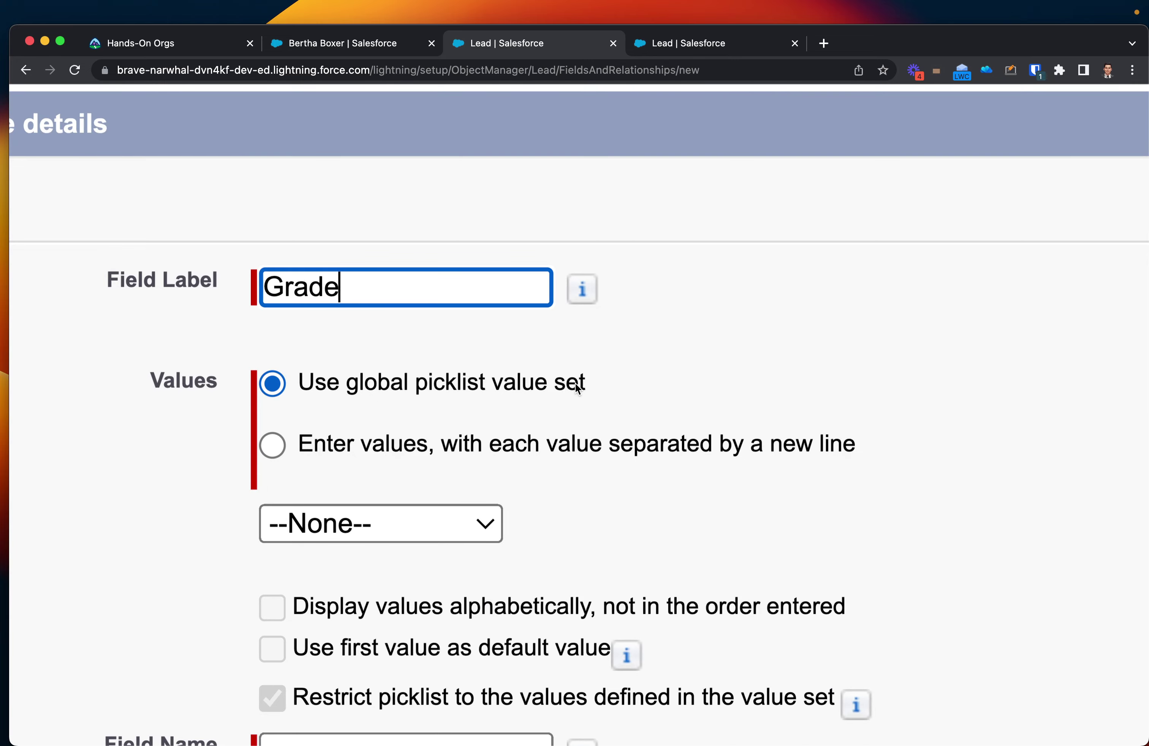
{"action": "scroll", "coordinate": [576, 387], "scroll_direction": "down", "scroll_amount": 3}
{"action": "left_click", "coordinate": [361, 426]}
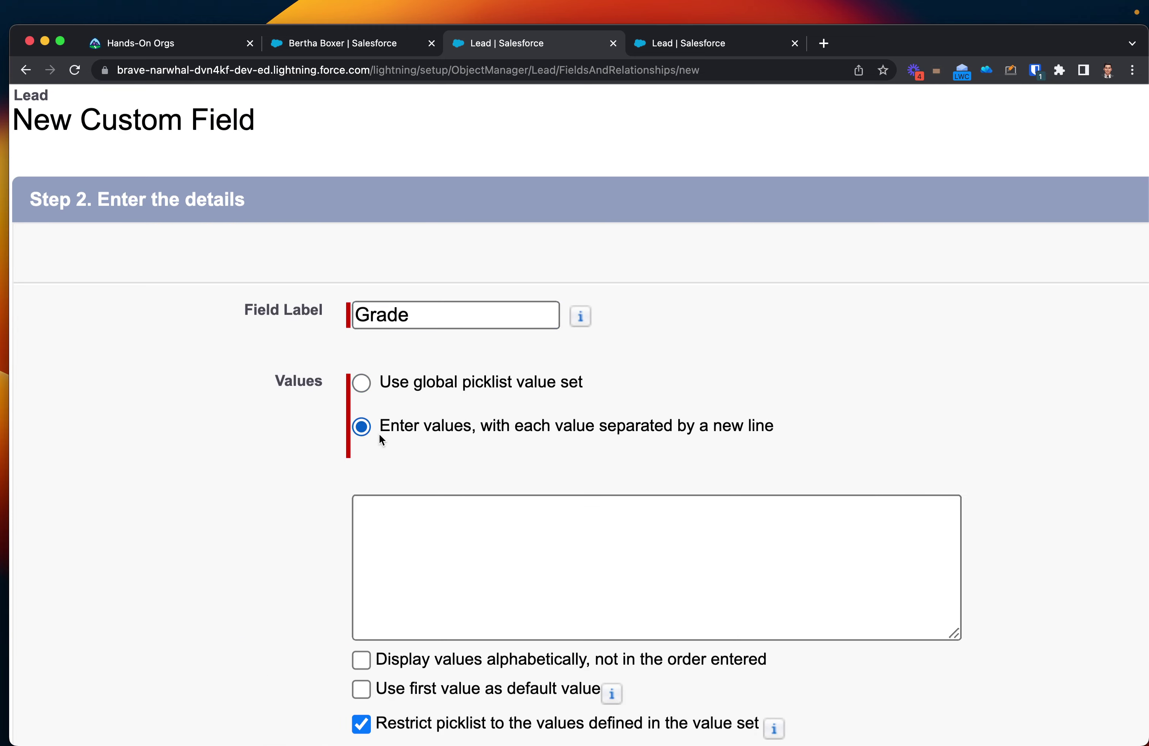
{"action": "scroll", "coordinate": [379, 434], "scroll_direction": "down", "scroll_amount": 3}
{"action": "left_click", "coordinate": [405, 534]}
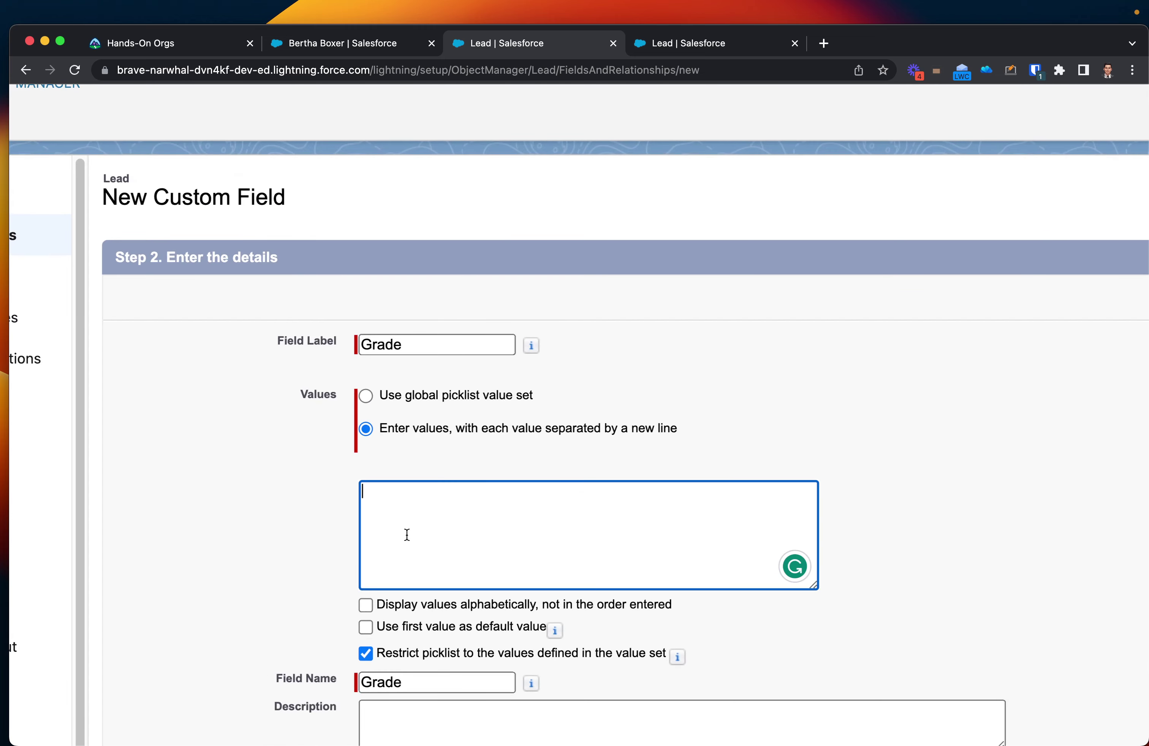
{"action": "type", "text": "Bad"}
{"action": "key", "text": "Return"}
{"action": "type", "text": "Terribke"}
{"action": "key", "text": "BackSpace"}
{"action": "key", "text": "BackSpace"}
{"action": "type", "text": "le"}
{"action": "key", "text": "super+a"}
{"action": "key", "text": "BackSpace"}
{"action": "left_click", "coordinate": [366, 396]}
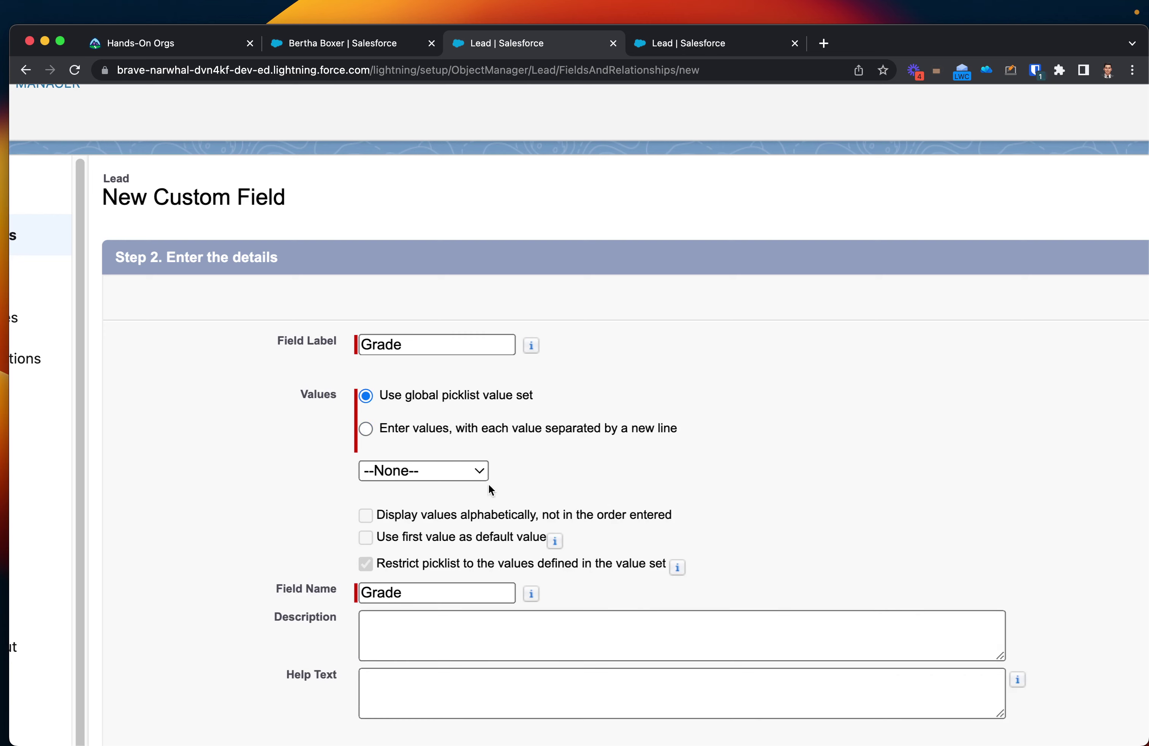
- Base the Grade field on the Status global value set and save it with the default field-level security and page layouts
{"action": "left_click", "coordinate": [456, 473]}
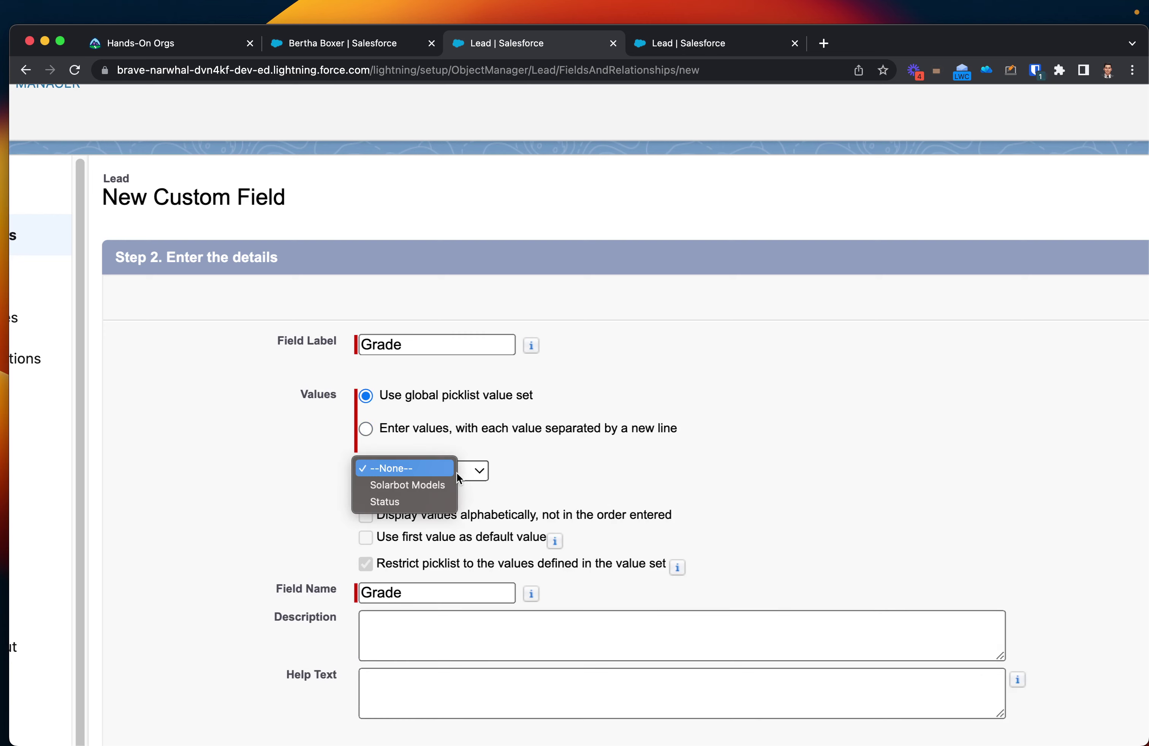
{"action": "left_click", "coordinate": [401, 502]}
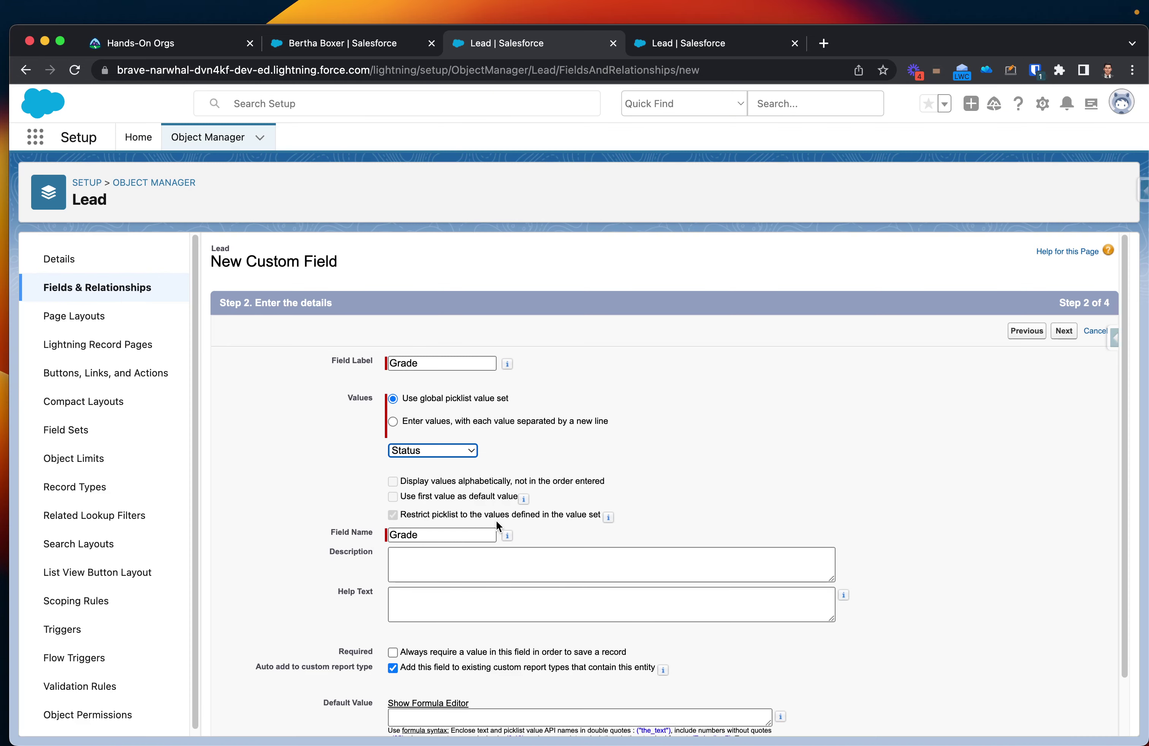
{"action": "mouse_move", "coordinate": [527, 593]}
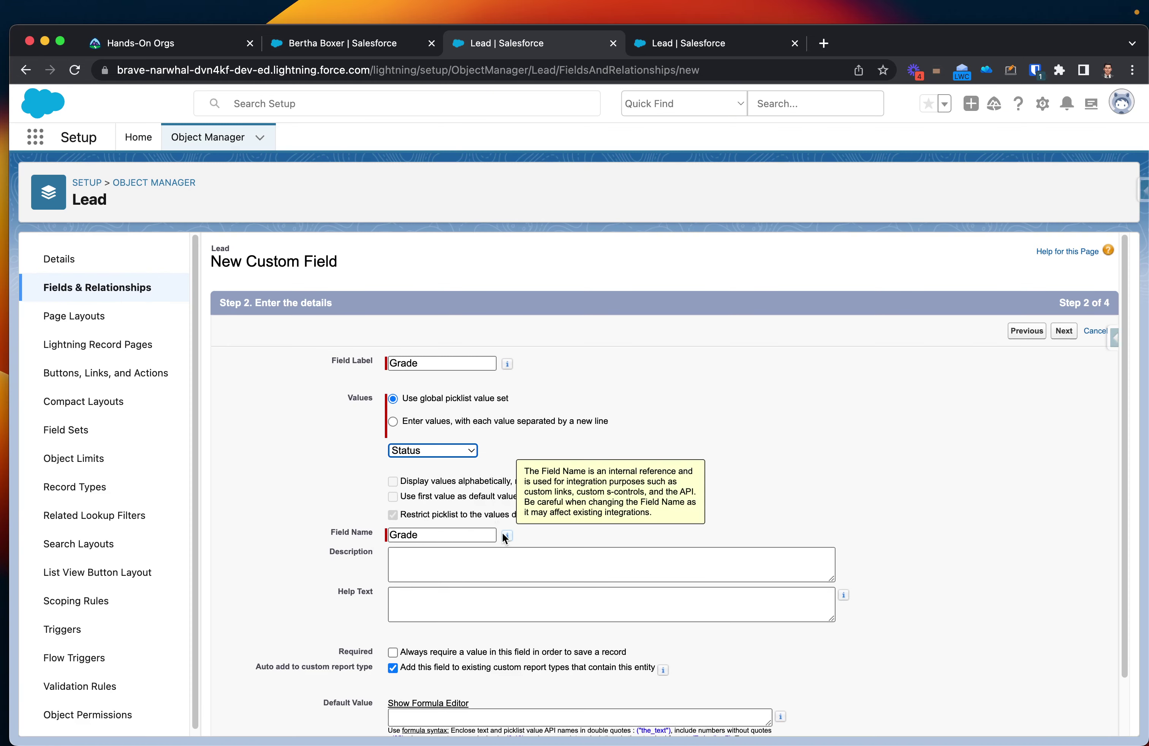
{"action": "scroll", "coordinate": [552, 620], "scroll_direction": "down", "scroll_amount": 3}
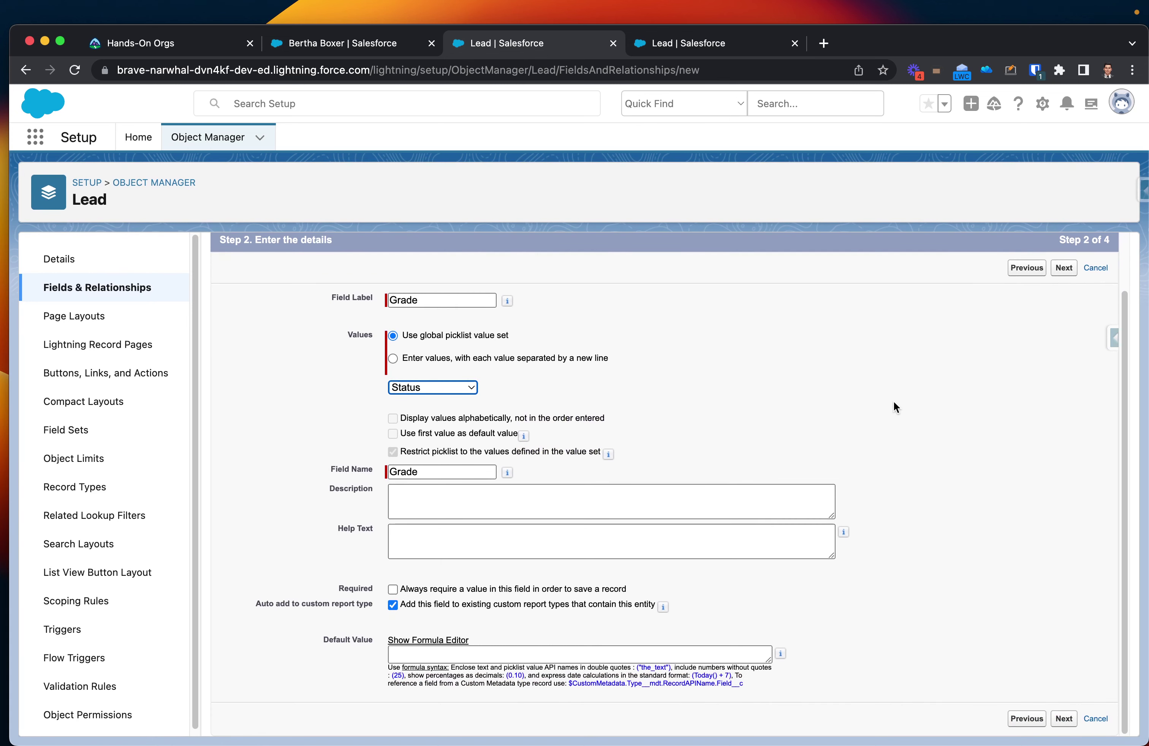
{"action": "left_click", "coordinate": [1065, 270]}
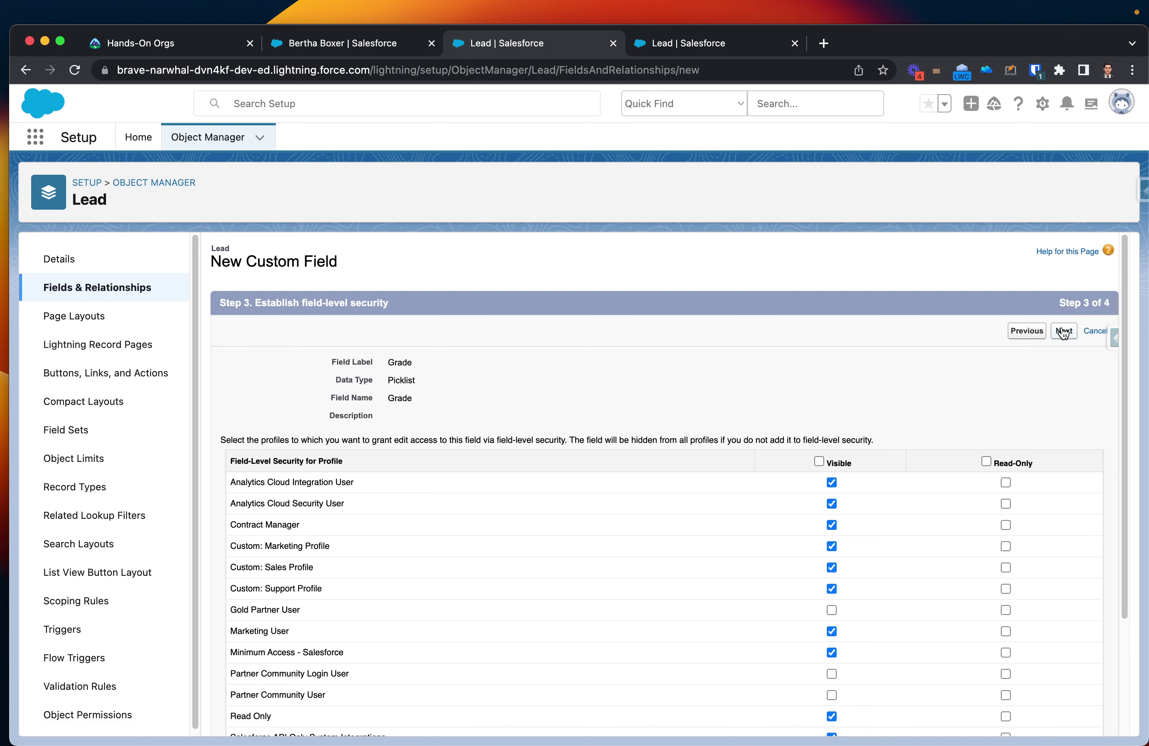
{"action": "left_click", "coordinate": [1064, 332]}
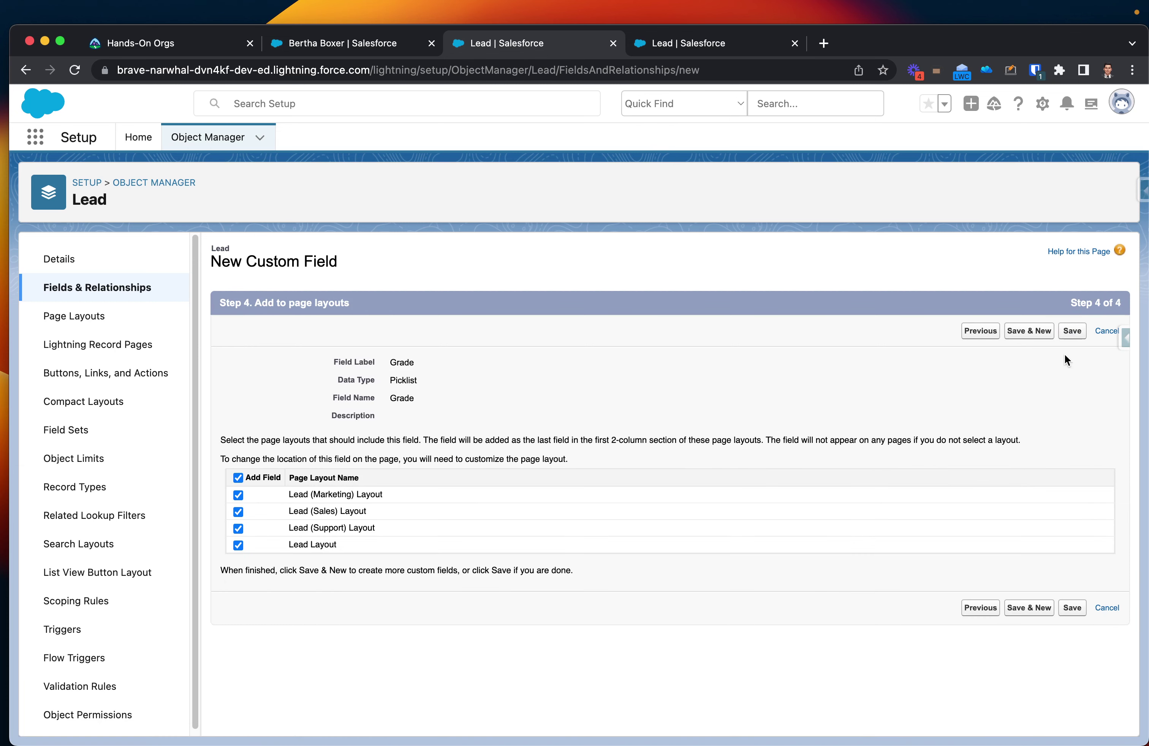
{"action": "left_click", "coordinate": [1072, 332]}
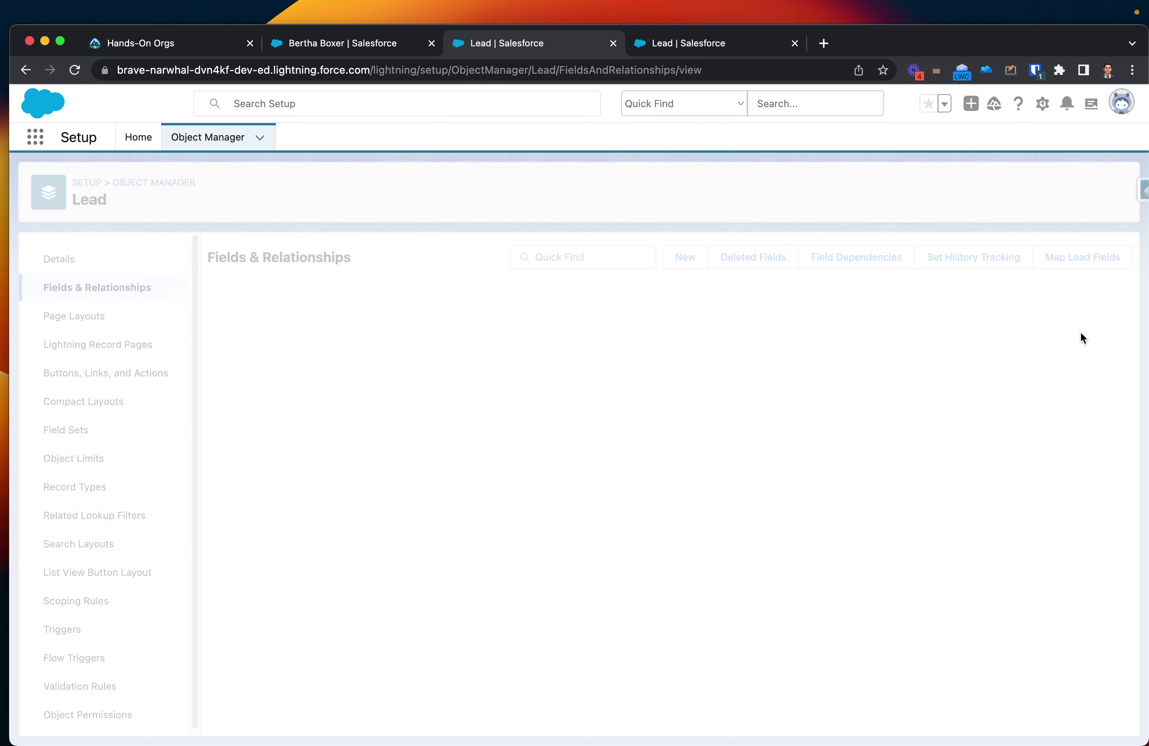
- Find Leads through the App Launcher in the other Lead browser tab and show the All Open Leads list view
{"action": "left_click", "coordinate": [715, 46]}
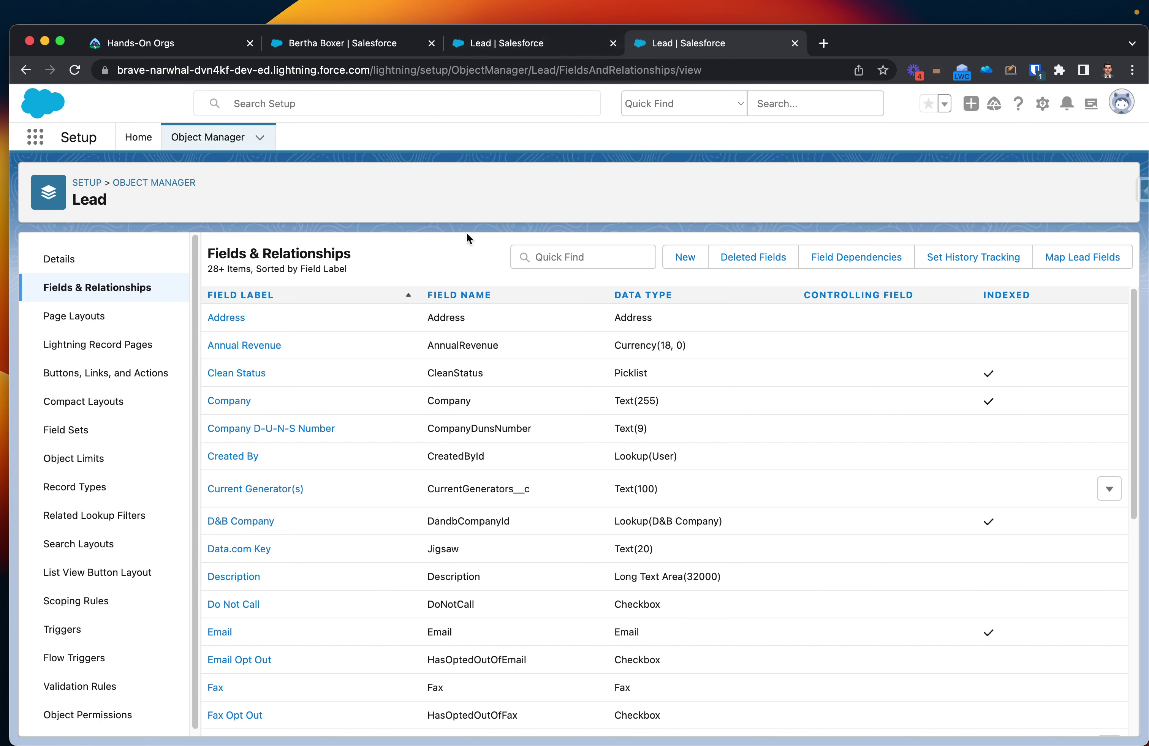
{"action": "left_click", "coordinate": [35, 145]}
{"action": "type", "text": "lead"}
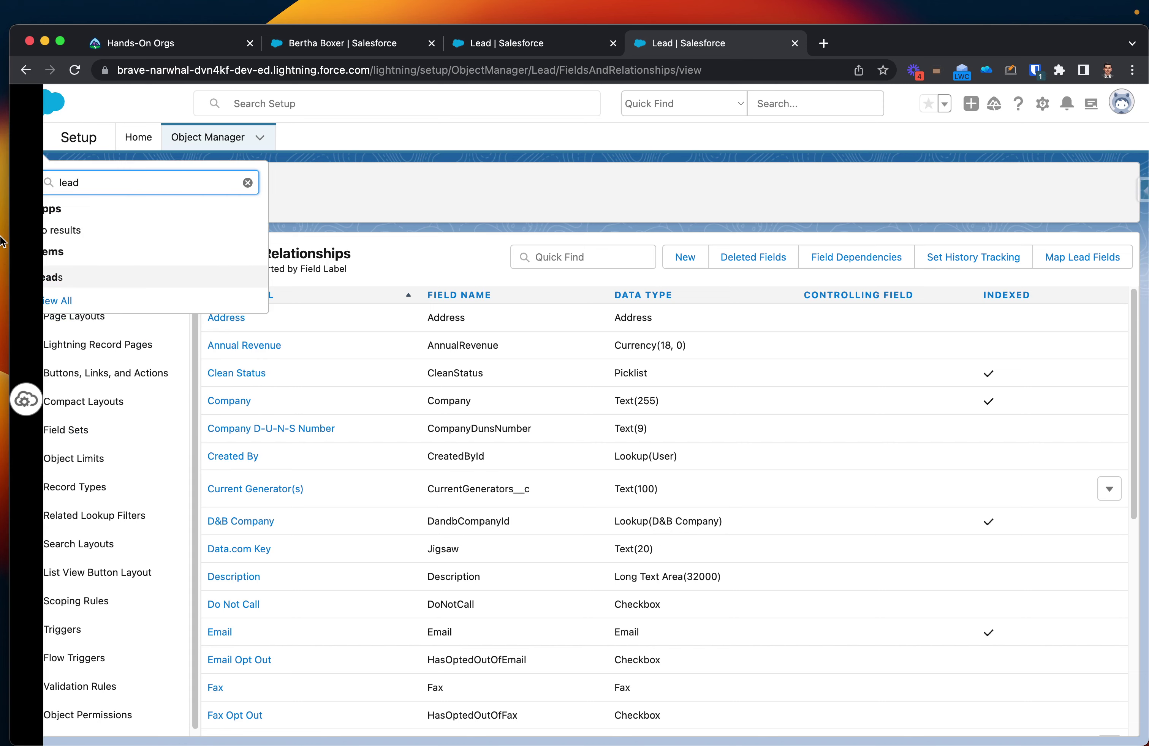
{"action": "left_click", "coordinate": [52, 276]}
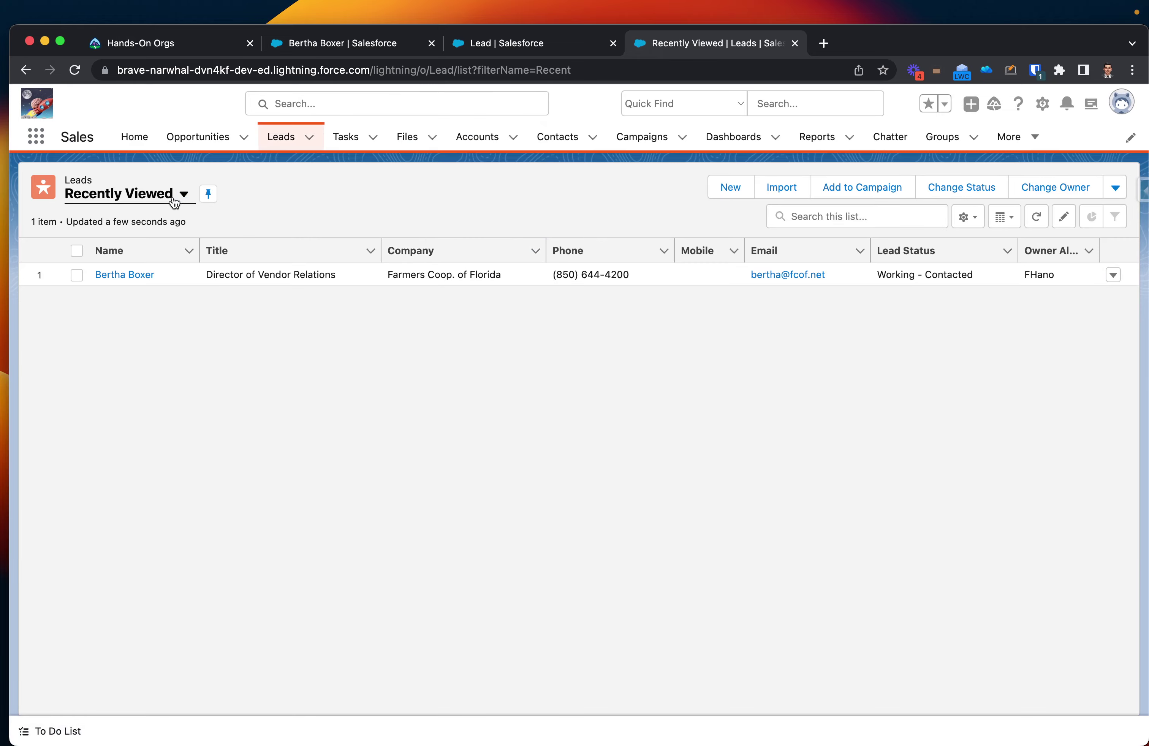
{"action": "left_click", "coordinate": [184, 193]}
{"action": "left_click", "coordinate": [130, 246]}
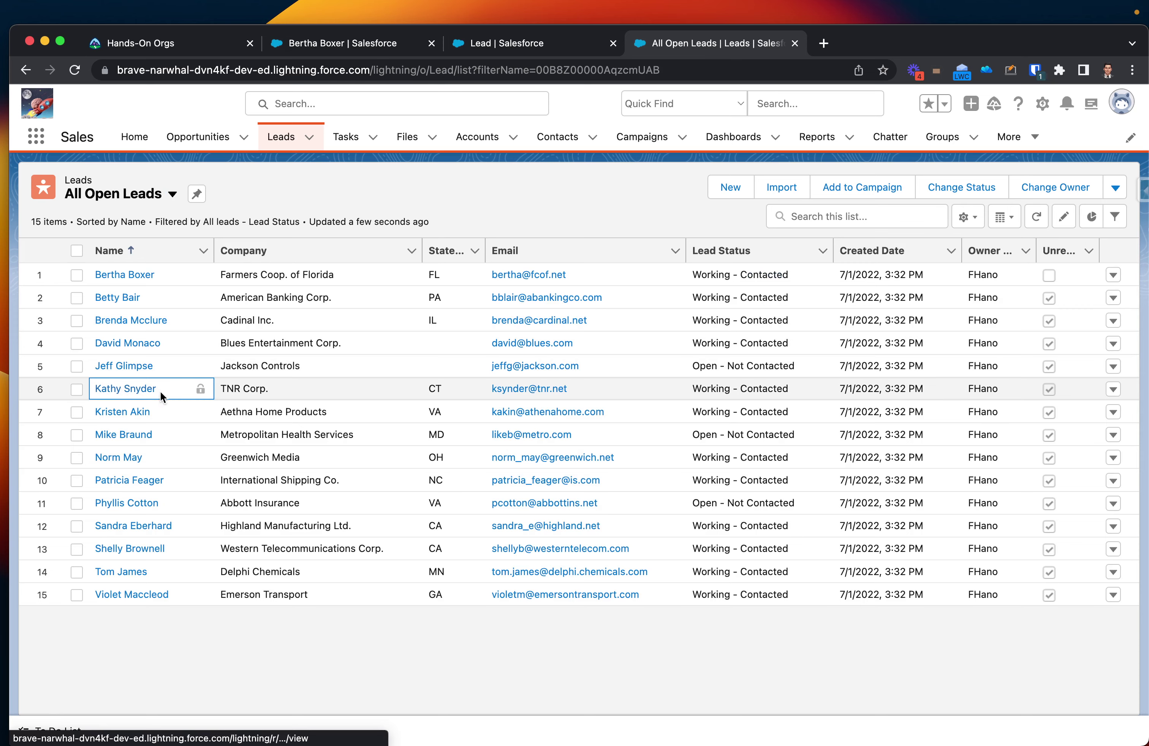
- Open the details of the TNR Corp. lead and search the page for "grad"
{"action": "left_click", "coordinate": [141, 389]}
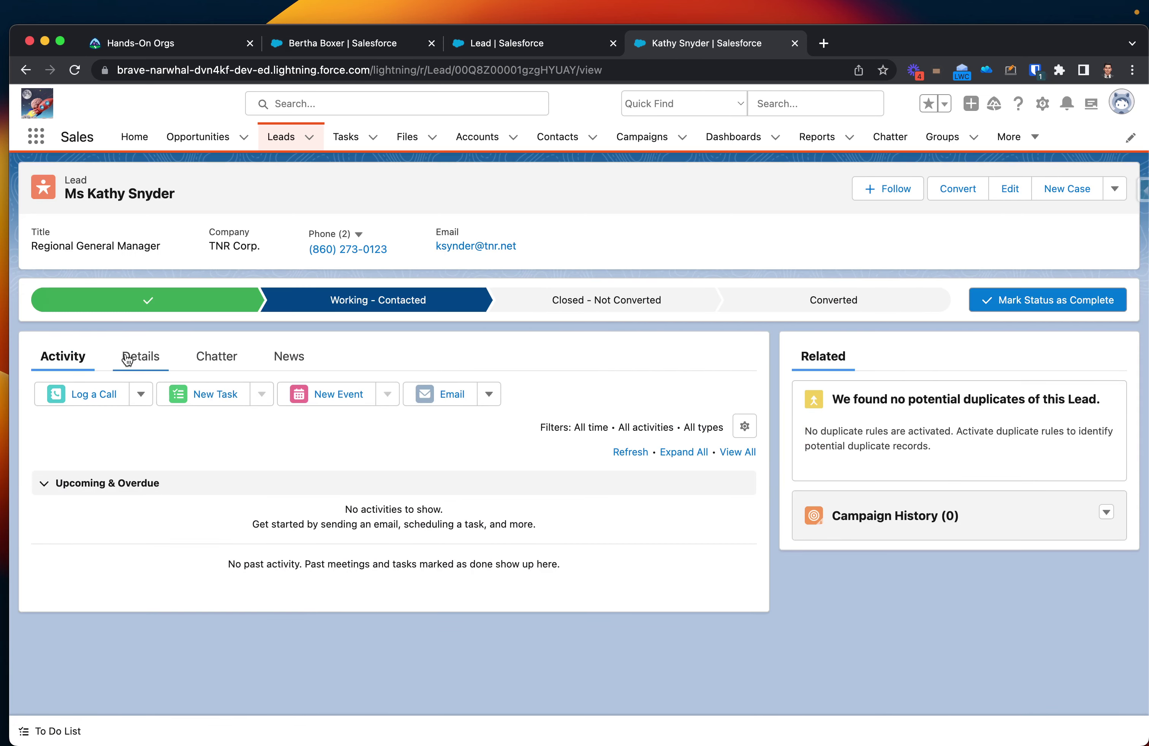
{"action": "left_click", "coordinate": [140, 361]}
{"action": "scroll", "coordinate": [397, 402], "scroll_direction": "down", "scroll_amount": 5}
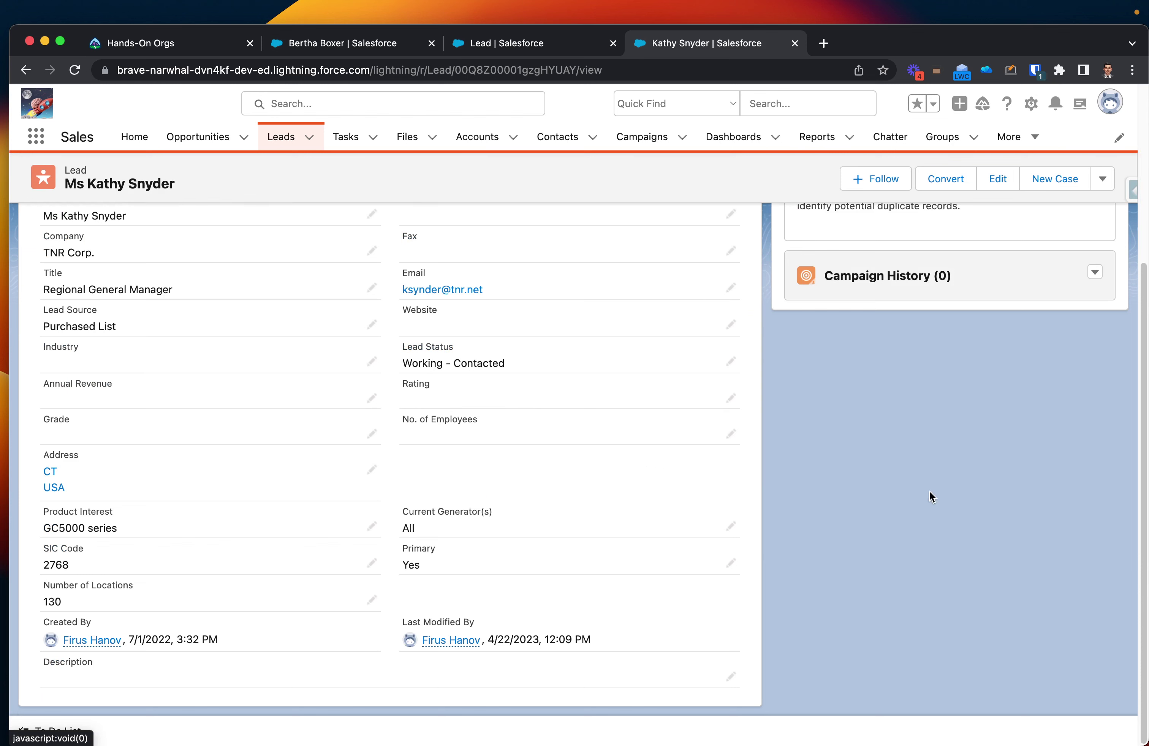
{"action": "key", "text": "super+f"}
{"action": "type", "text": "grad"}
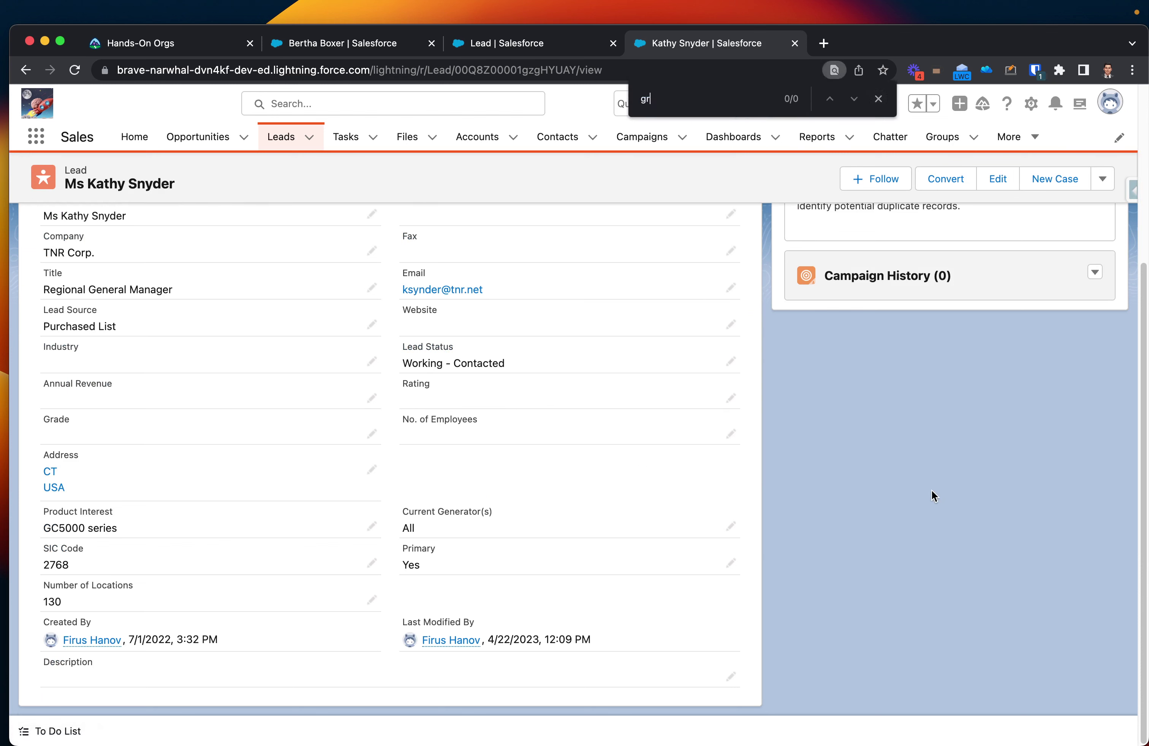